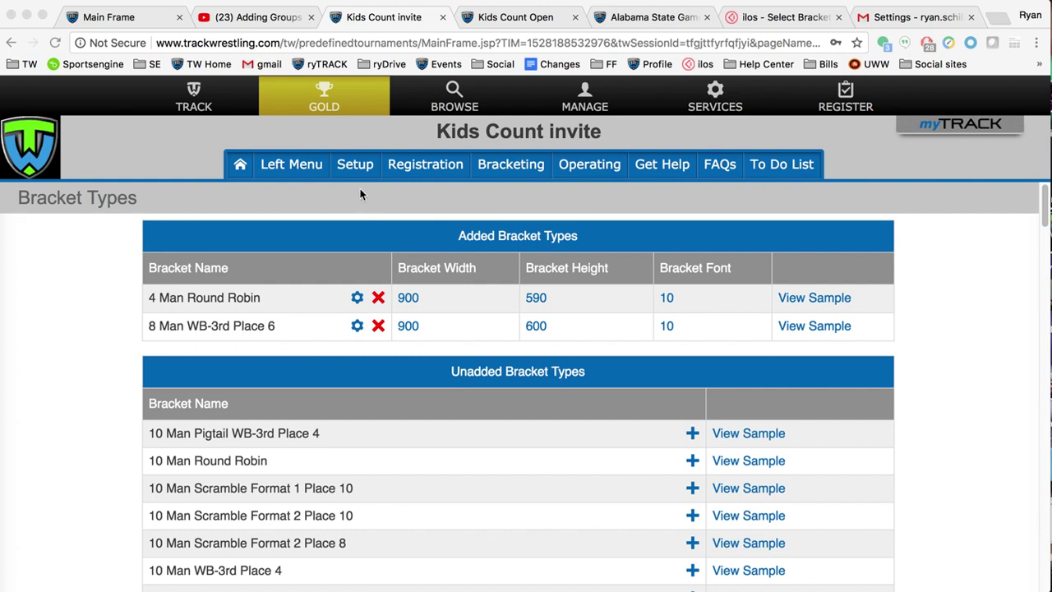
Open the Rounds page from Setup to view the seven 8 Man and 4 Man rounds
click(358, 167)
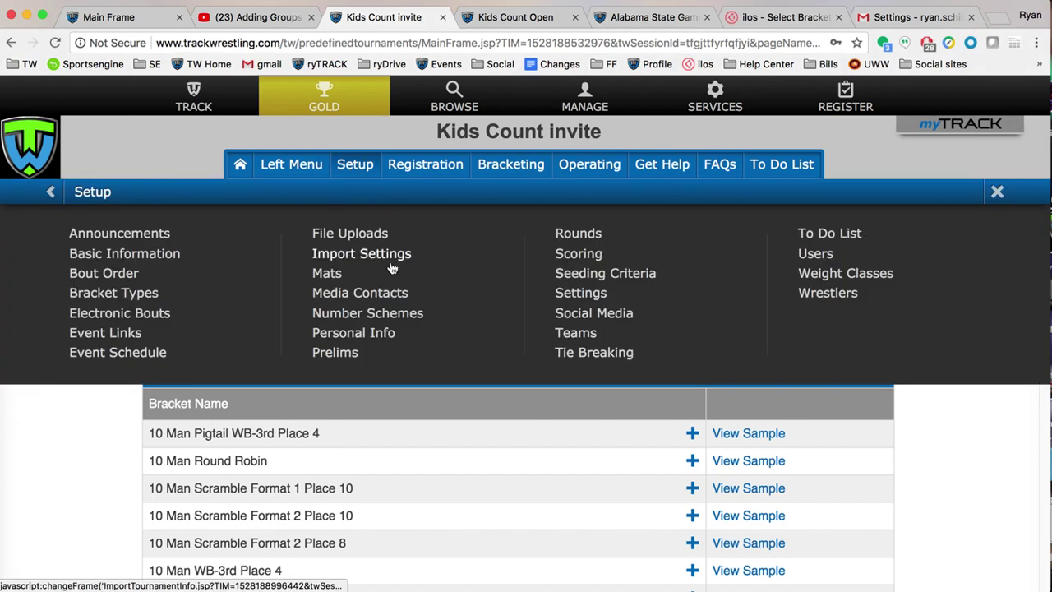
click(582, 235)
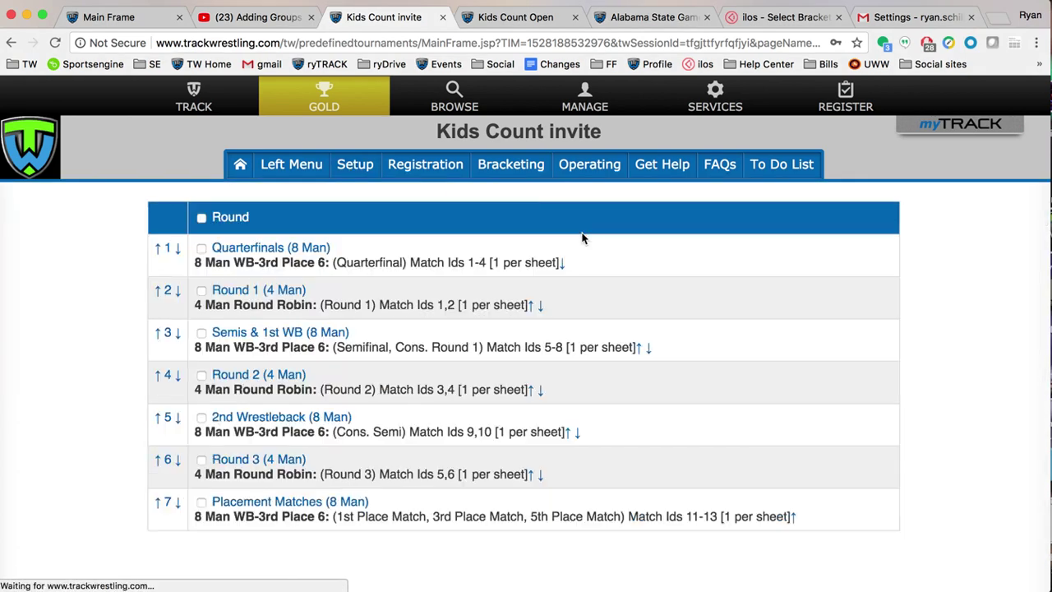
scroll(493, 402, down, 1)
scroll(424, 469, up, 1)
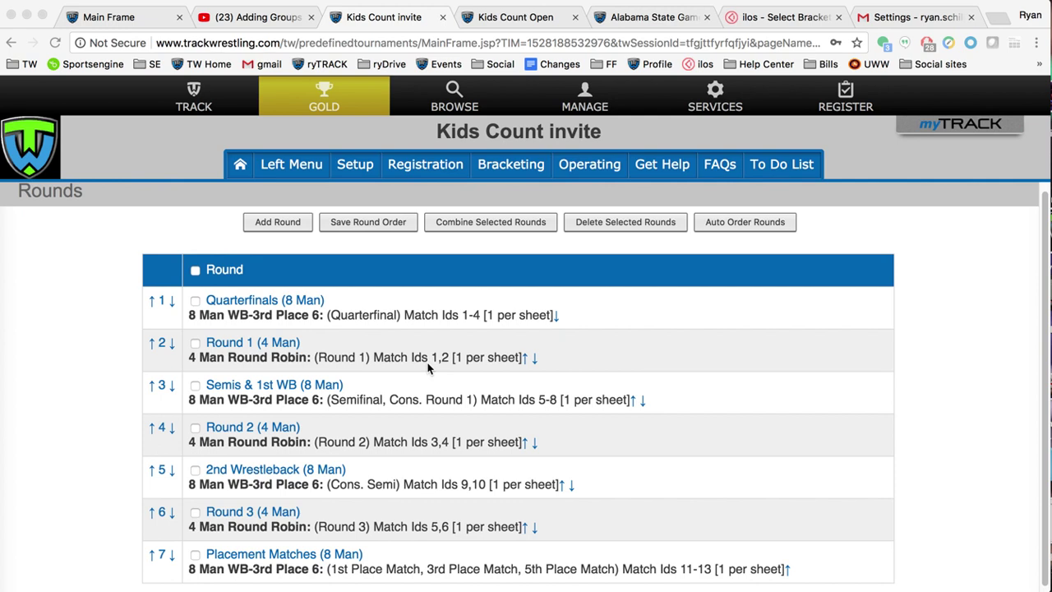
Combine Quarterfinals (8 Man) with Round 1 (4 Man) into a round named 'Round 1'
click(196, 302)
click(196, 343)
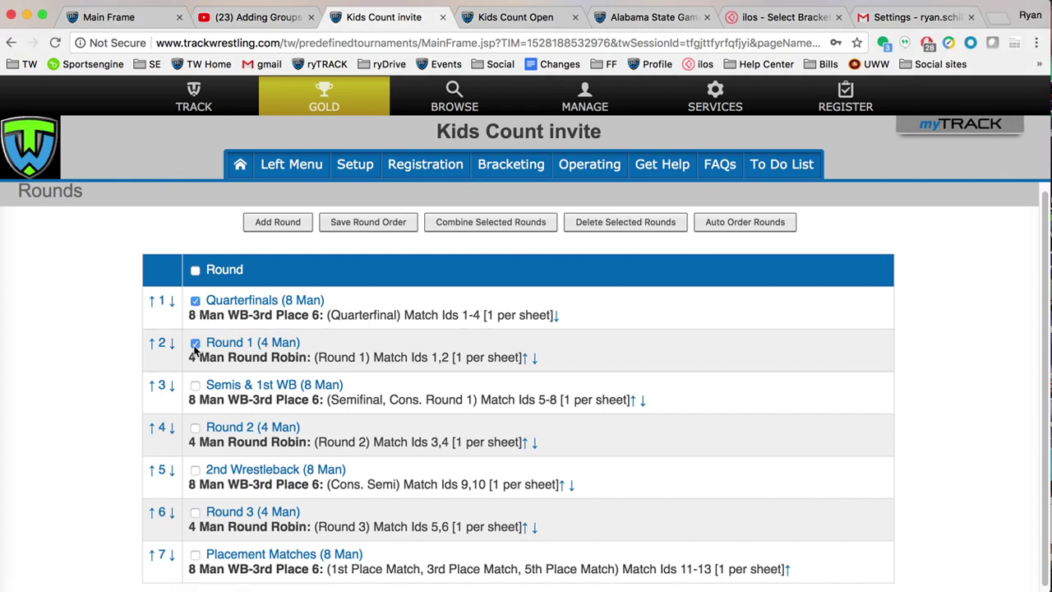
click(504, 223)
text(Round 1)
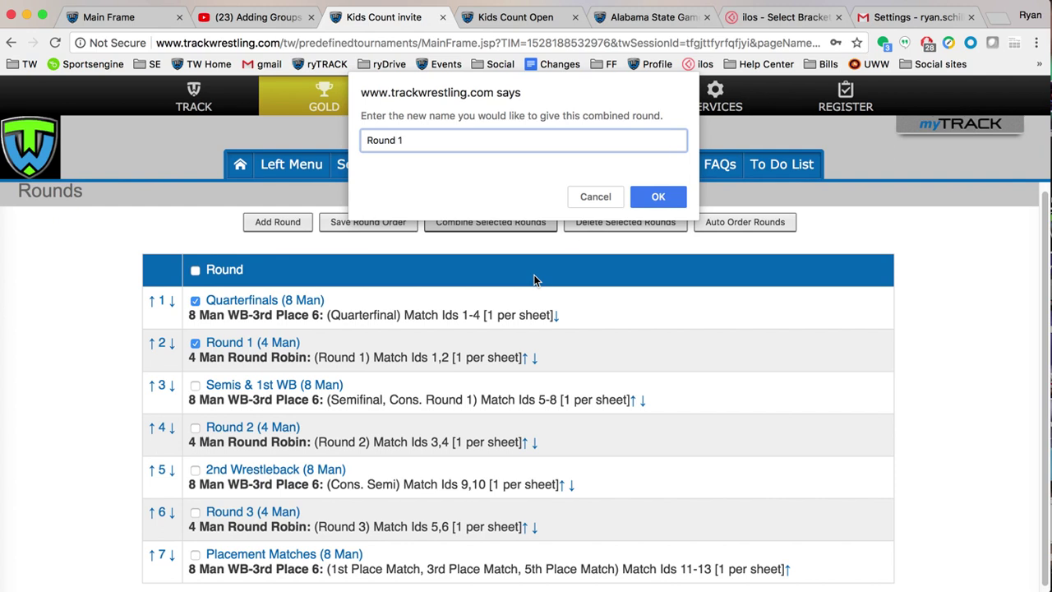
click(658, 197)
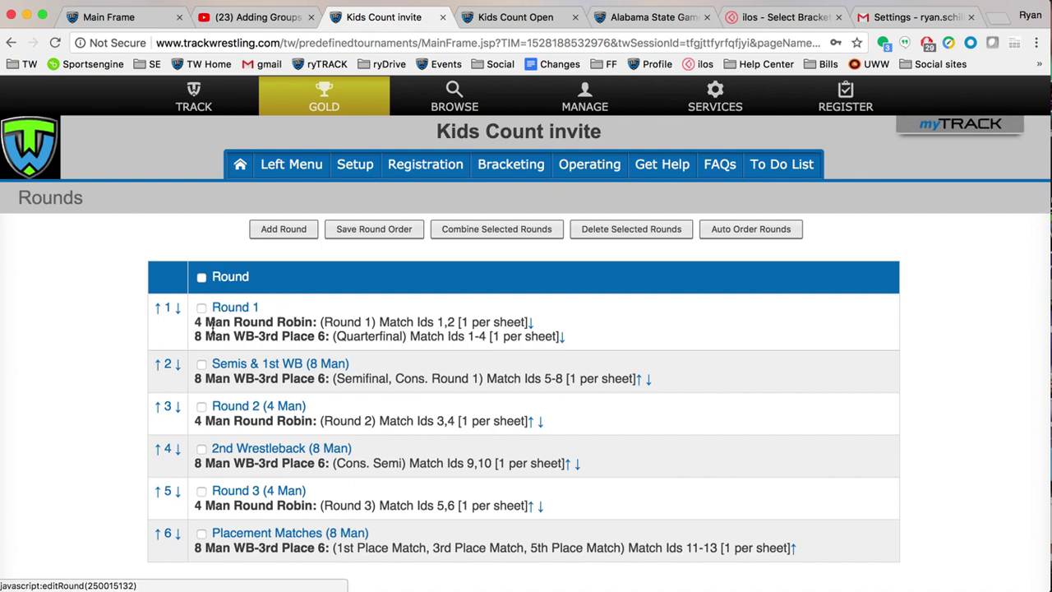
drag(195, 322, 265, 336)
click(371, 327)
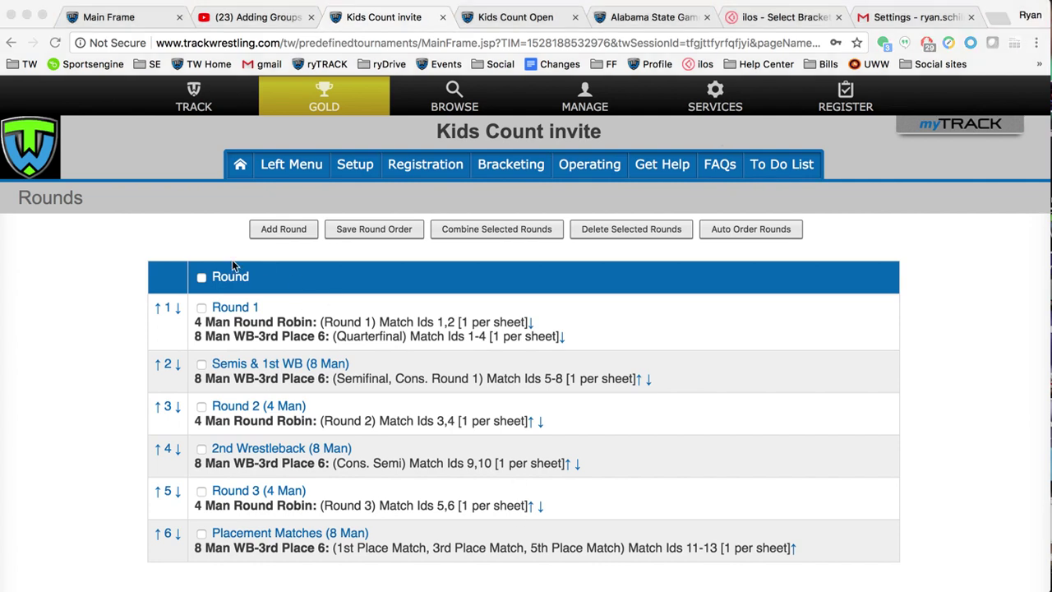
Combine Semis & 1st WB (8 Man) with Round 2 (4 Man) as 'Round 2'
click(201, 367)
click(202, 364)
click(201, 406)
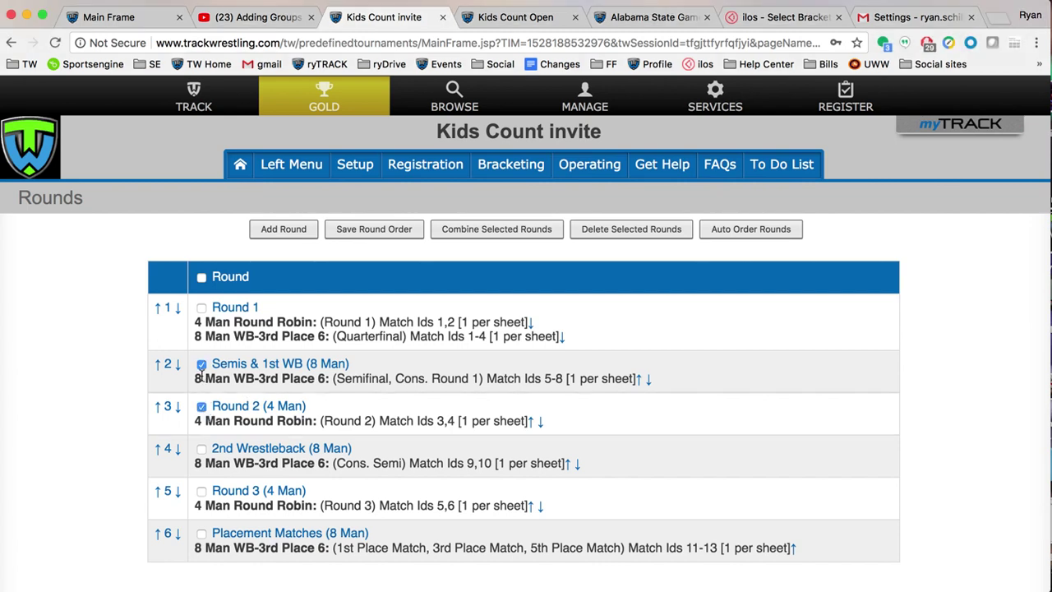
click(501, 234)
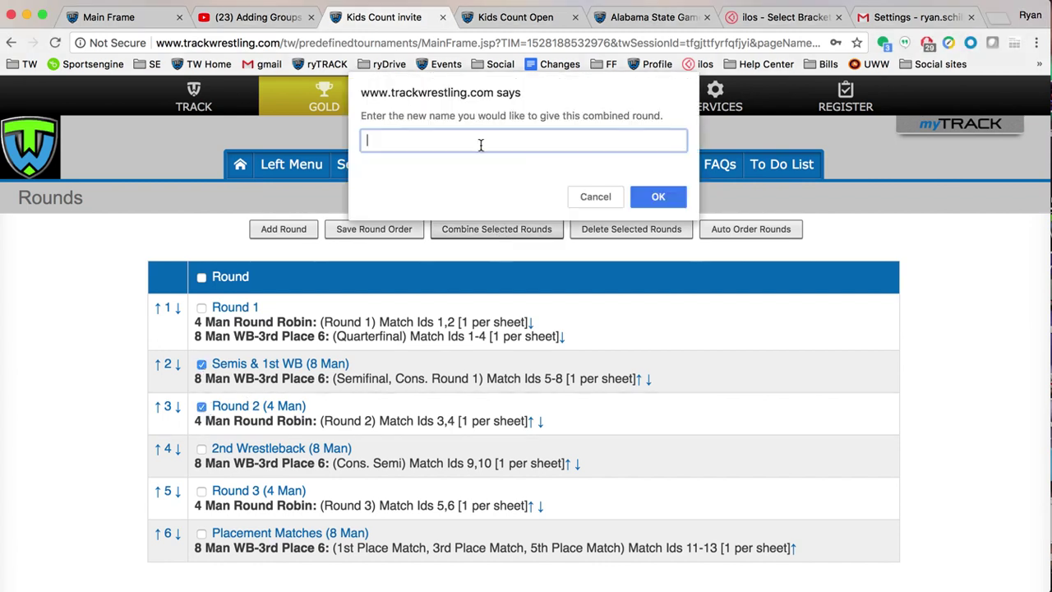
text(Round 2)
click(657, 194)
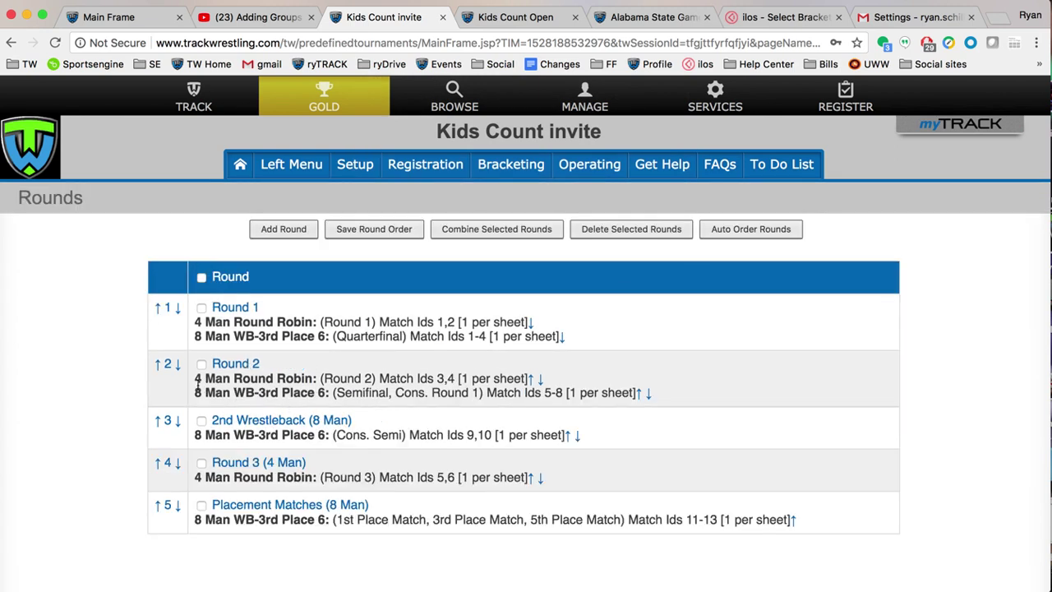
triple_click(207, 393)
click(436, 397)
Combine Round 3 (4 Man) with Placement Matches (8 Man) as 'Round 4'
drag(350, 521, 483, 526)
click(484, 526)
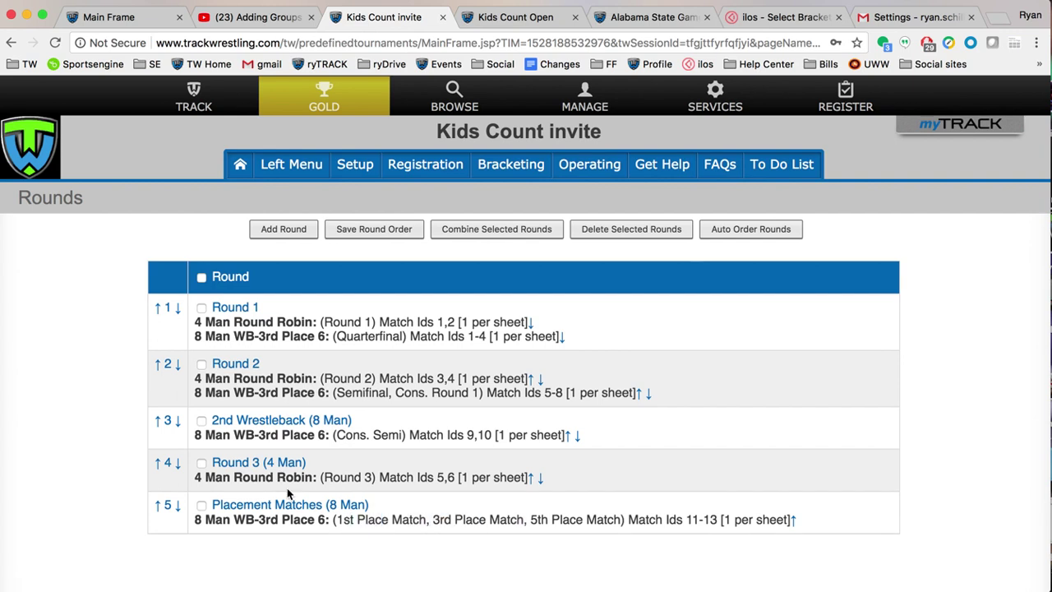
click(201, 463)
click(202, 505)
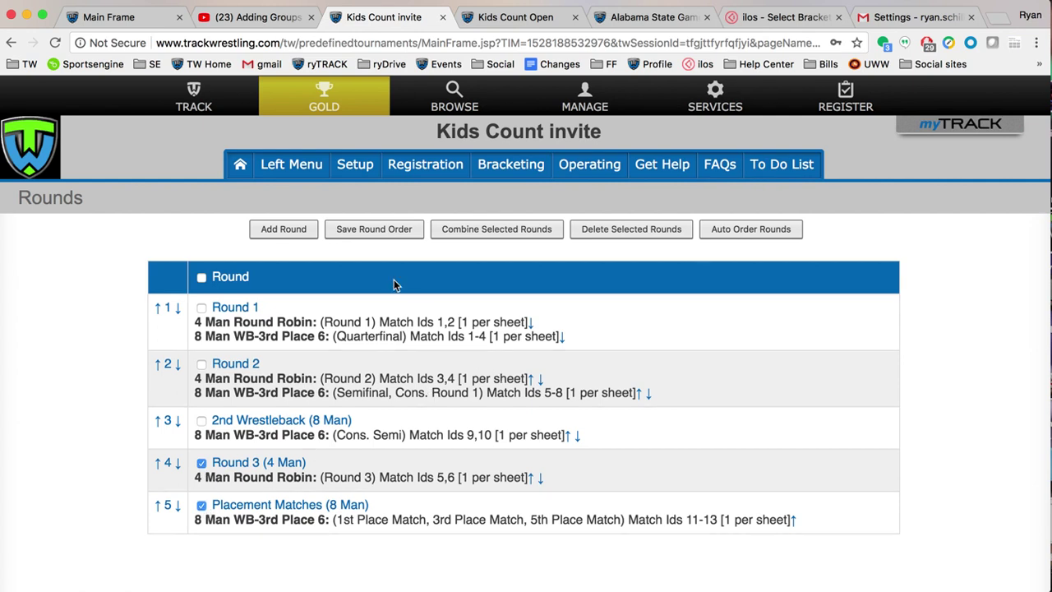
click(507, 231)
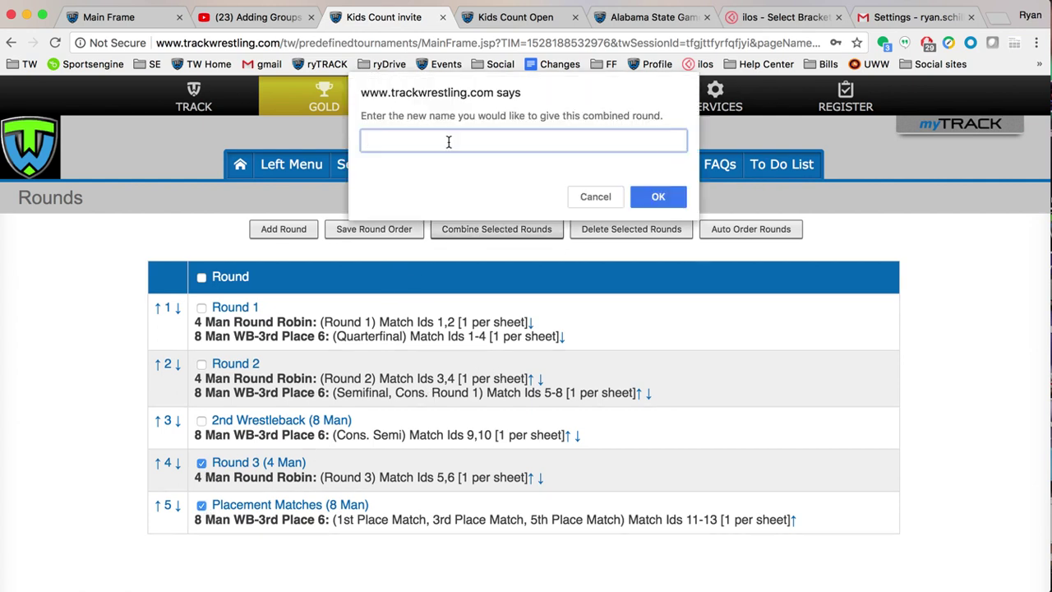
text(Round 4)
click(658, 197)
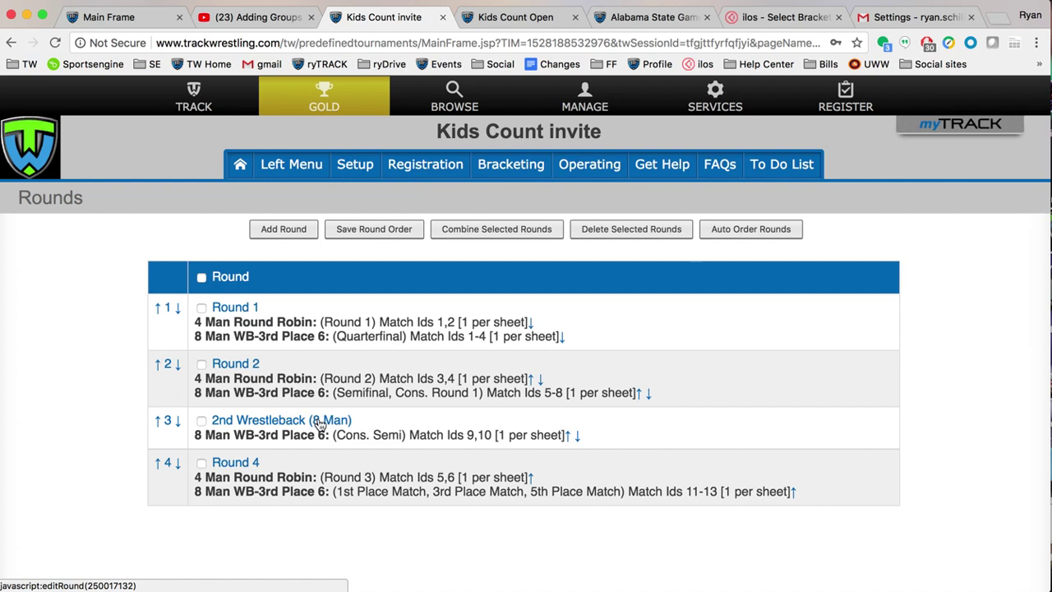
Rename the 2nd Wrestleback (8 Man) round to 'Round 3' and save it
click(267, 422)
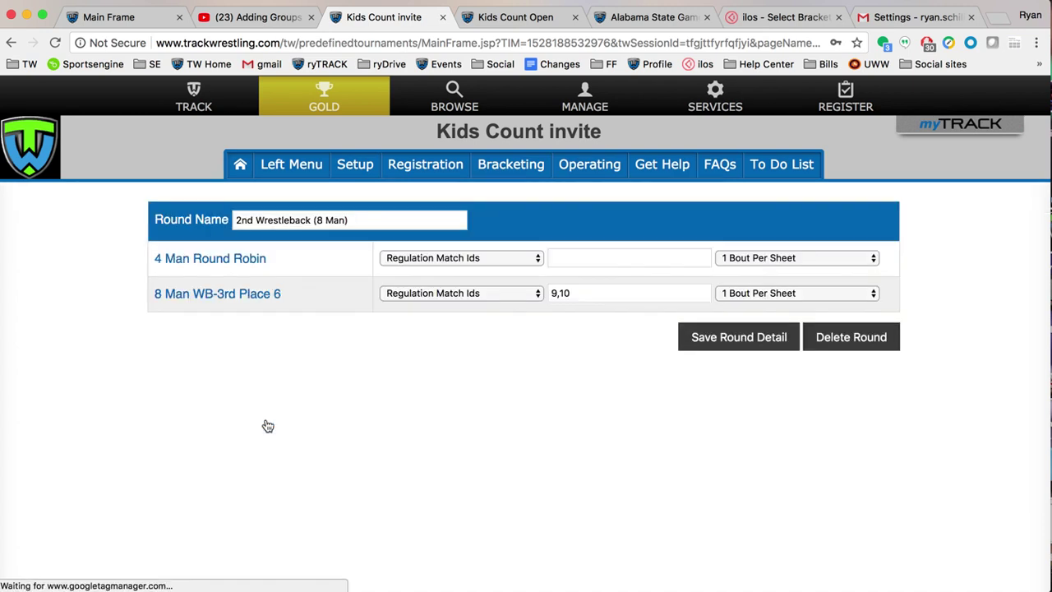
drag(349, 277, 214, 264)
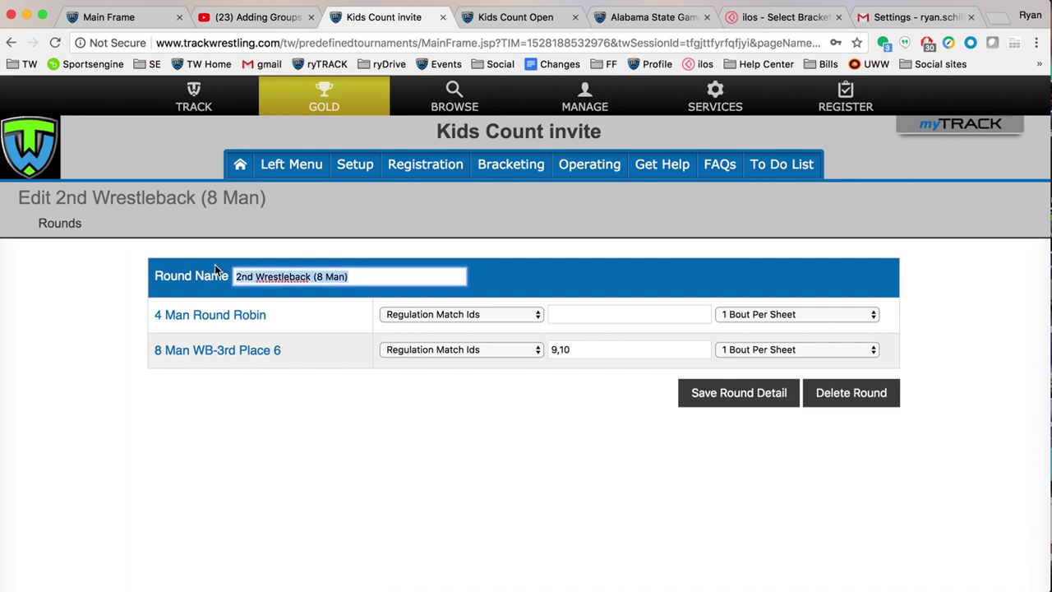
text(Round 3)
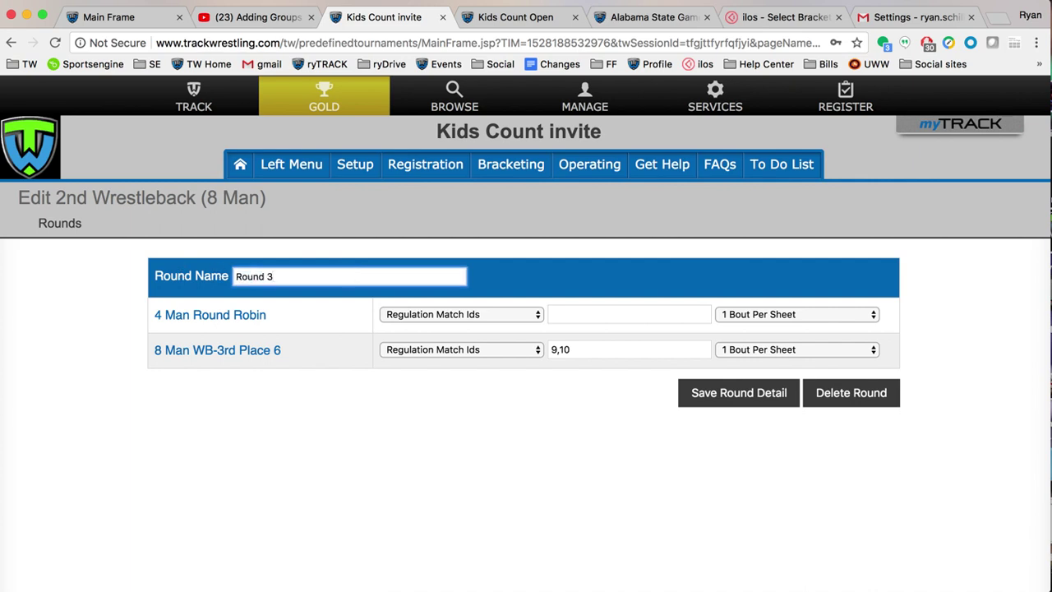
click(753, 394)
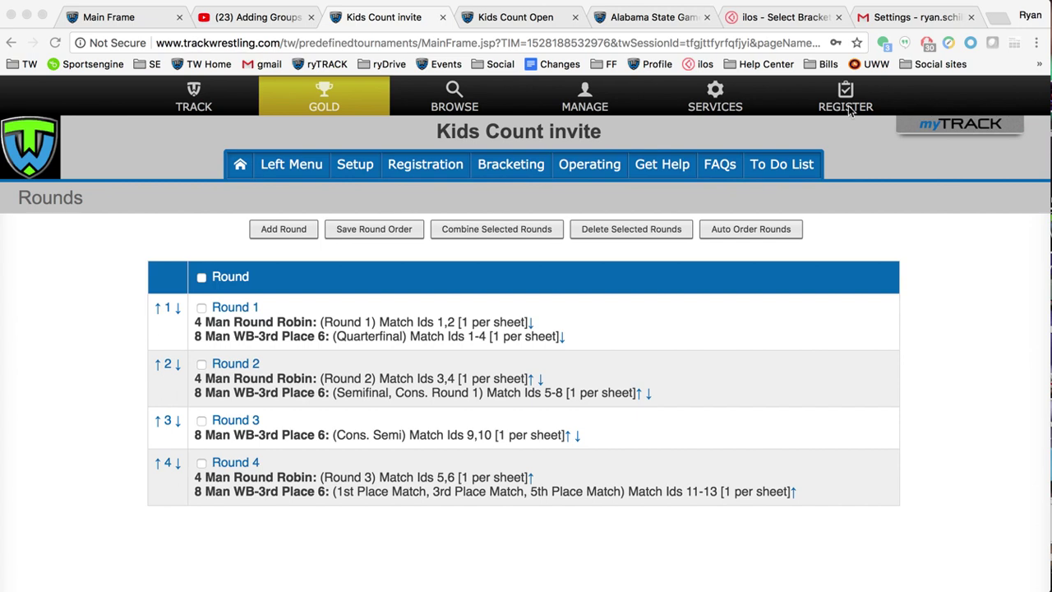
click(178, 308)
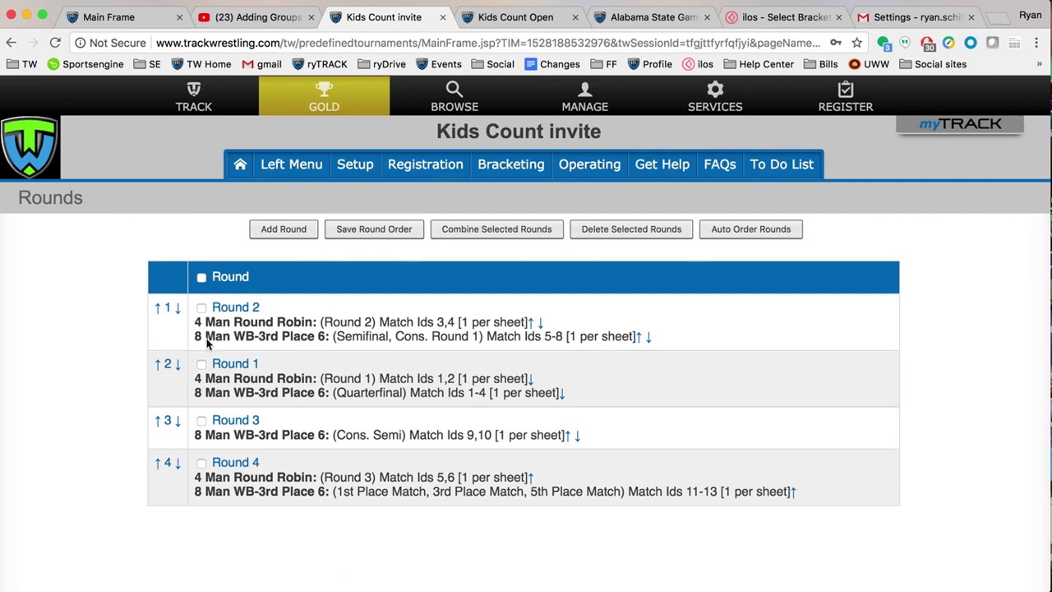
drag(332, 321, 372, 336)
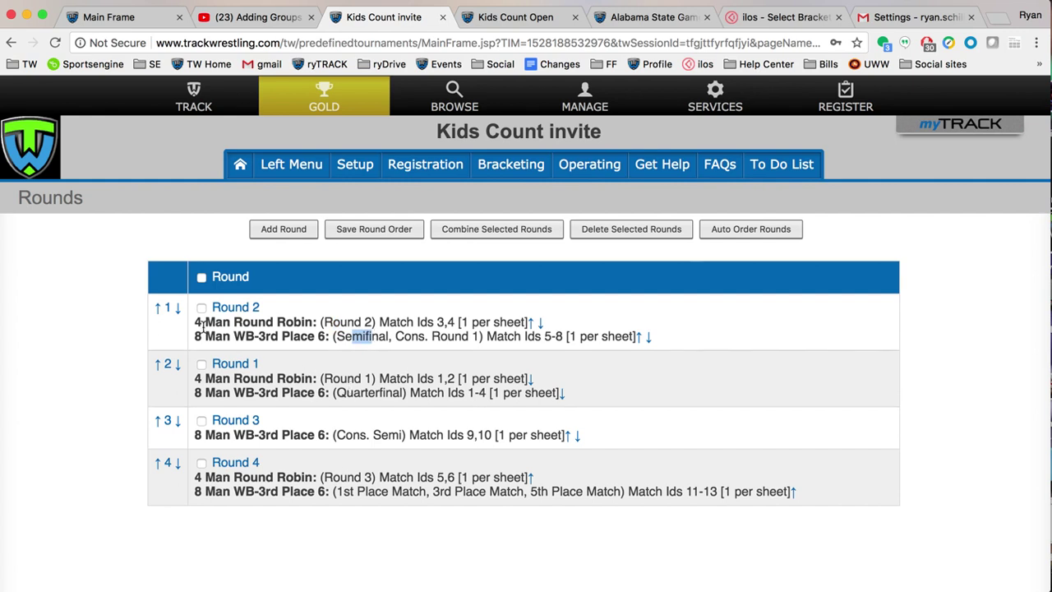
click(156, 364)
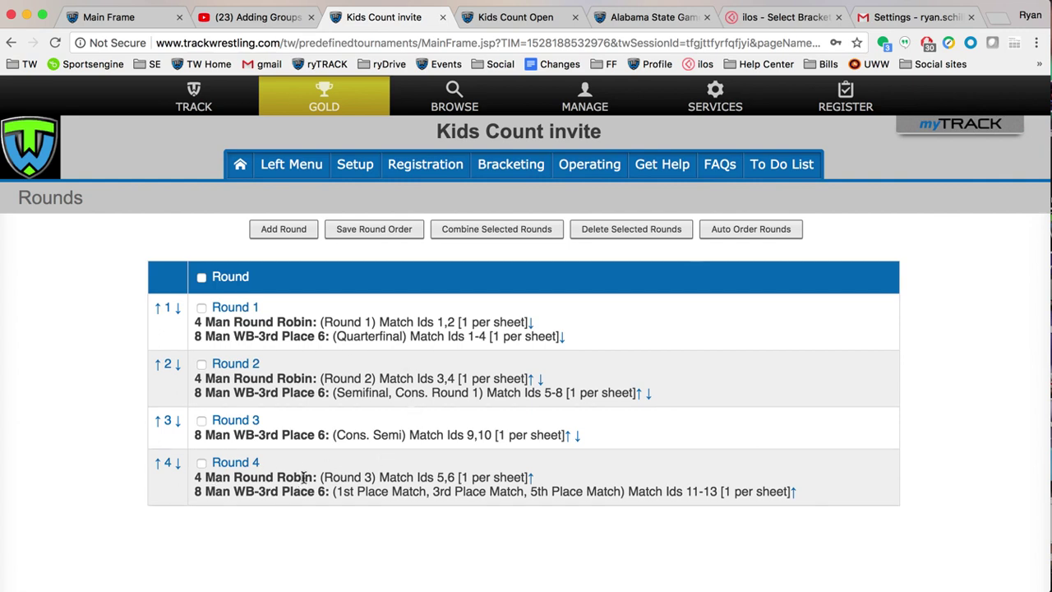
Move Round 4's 4 Man Round Robin bouts up into Round 3
click(529, 480)
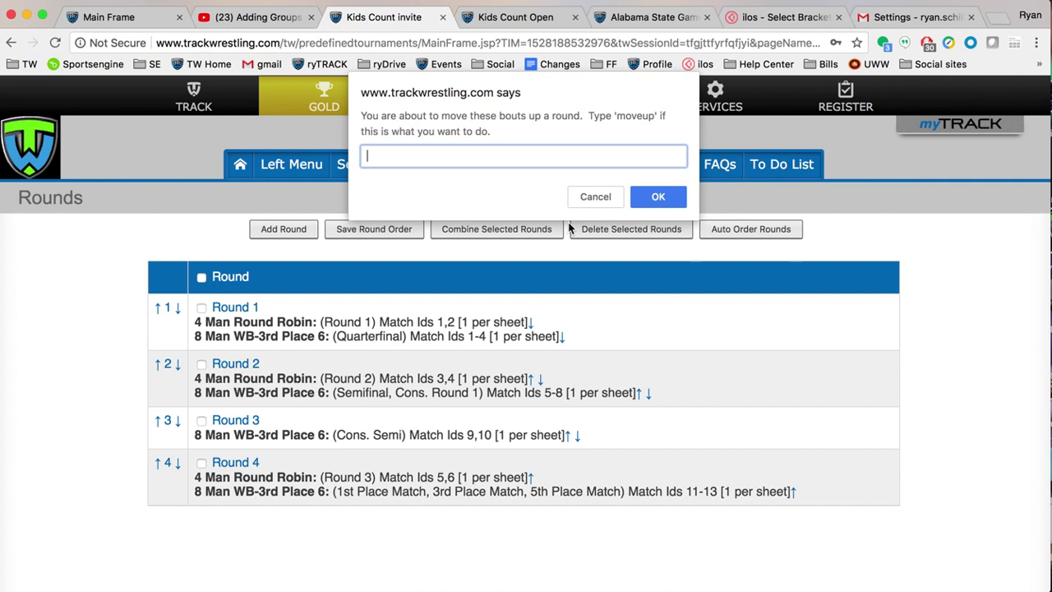
text(moveup)
key(Return)
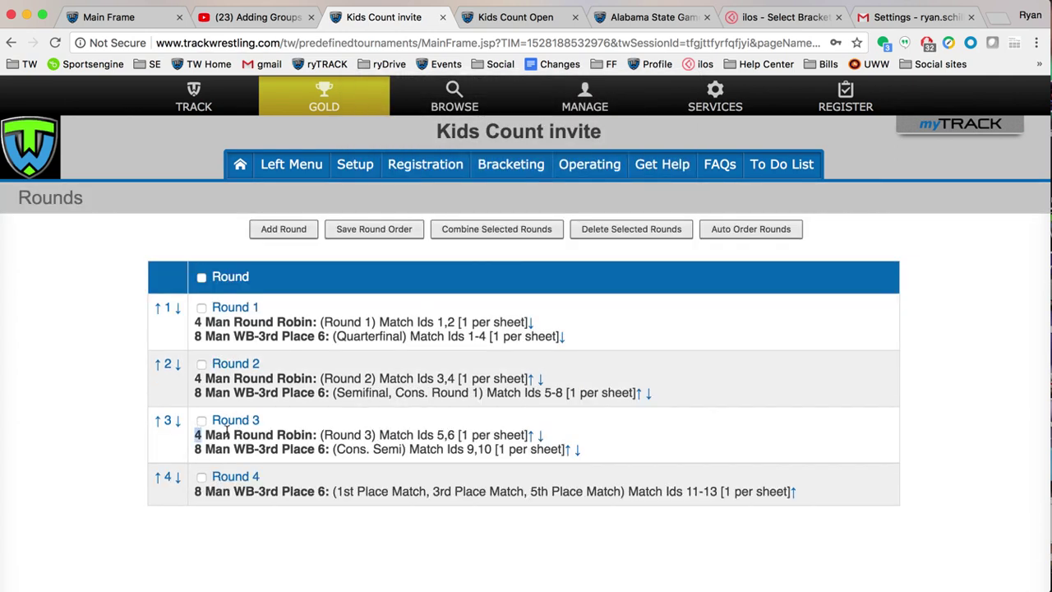
drag(197, 431, 300, 436)
click(317, 500)
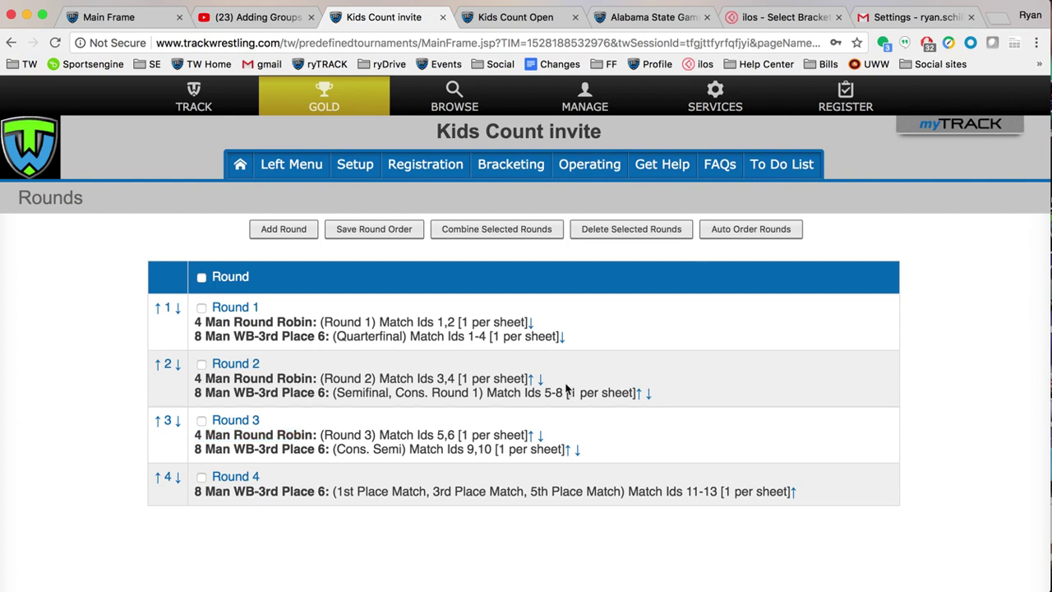
Send the Round Robin bouts from Round 3 back down to Round 4
click(540, 437)
text(movedown)
key(Return)
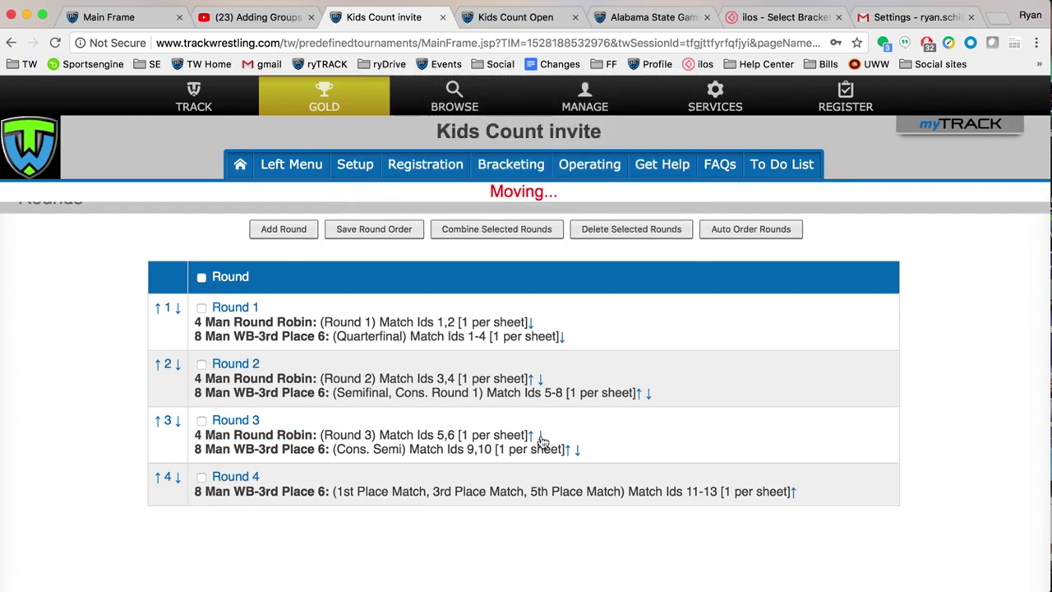